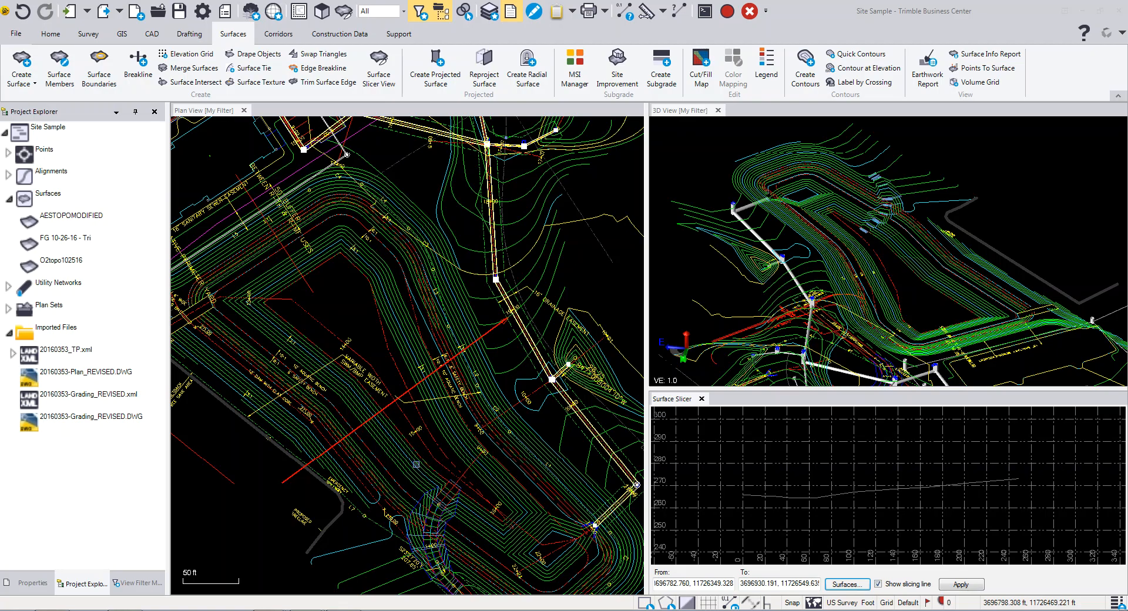
# Highlight the innermost pond contour in the plan view to examine it and clear the selection.
pyautogui.moveTo(376, 359); pyautogui.dragTo(380, 326, button='middle')
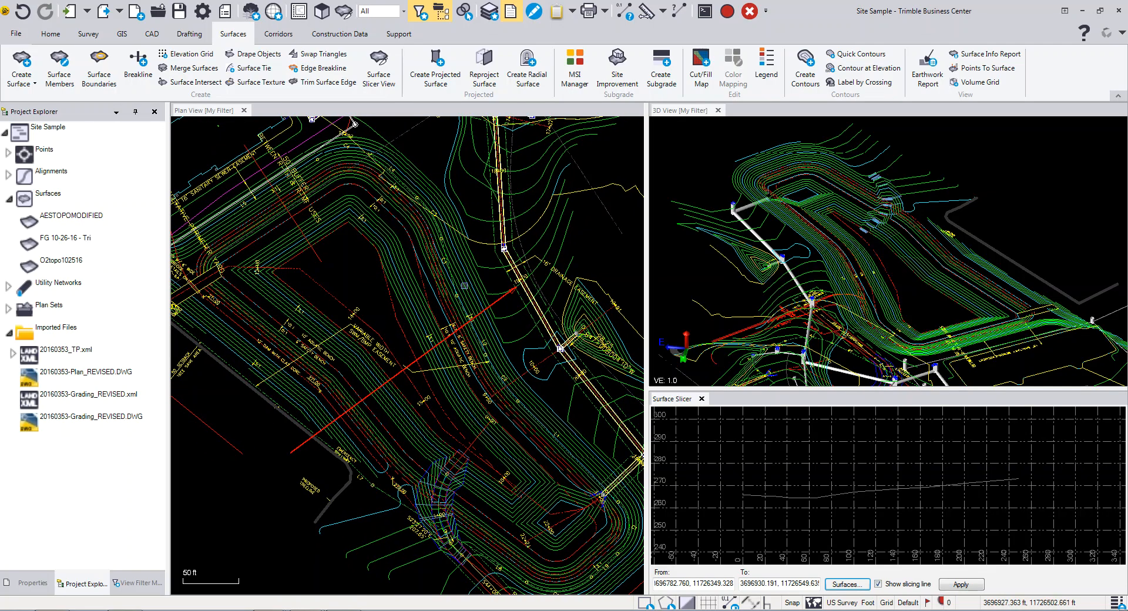
pyautogui.click(392, 307)
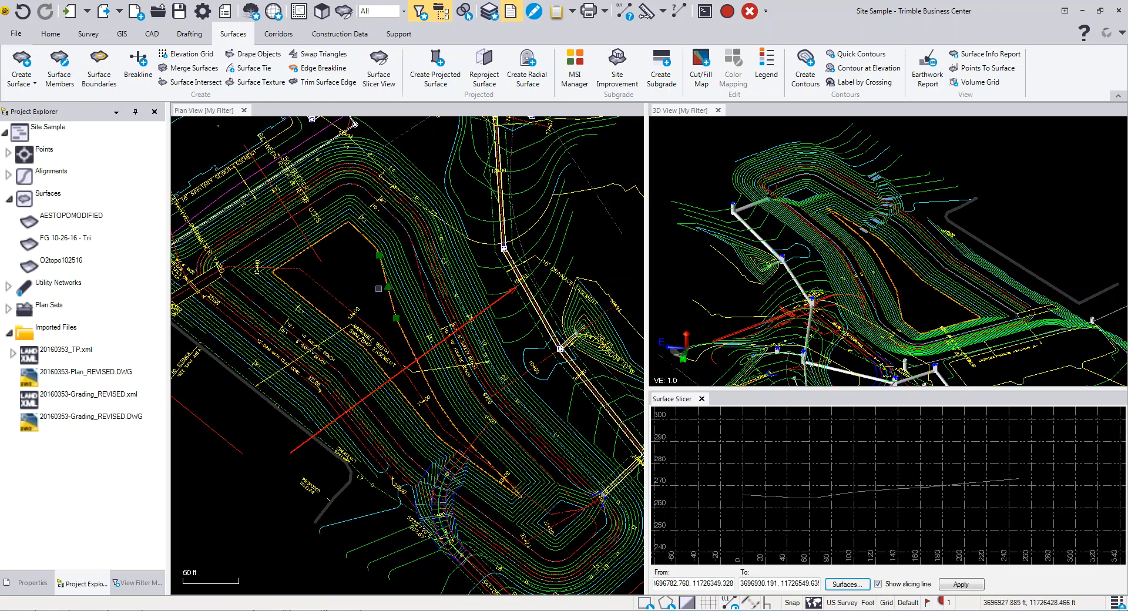
pyautogui.press('Escape')
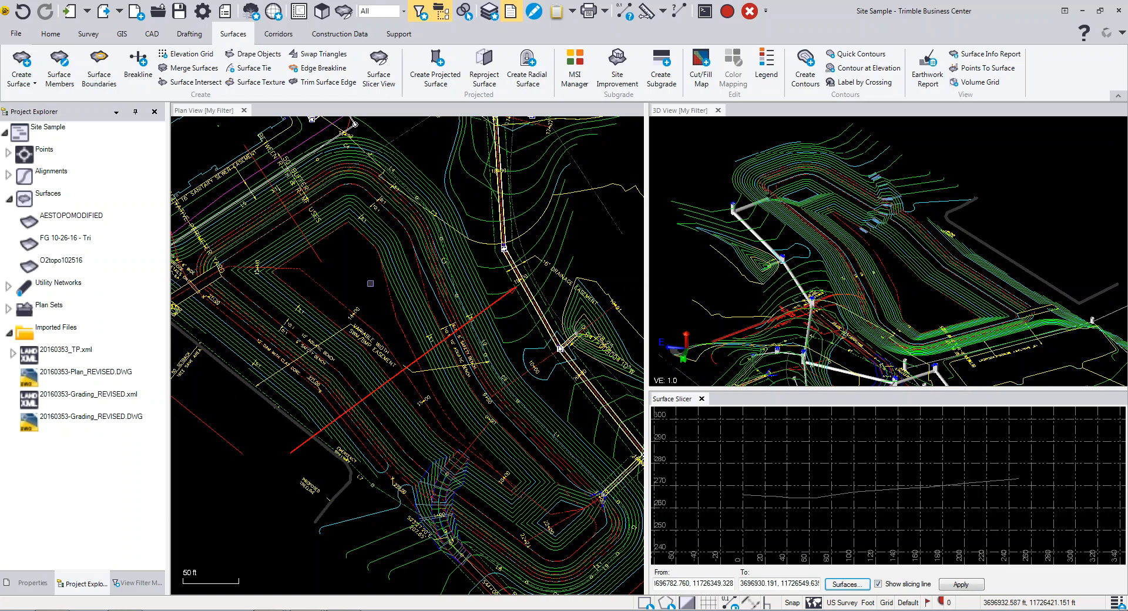
pyautogui.click(387, 289)
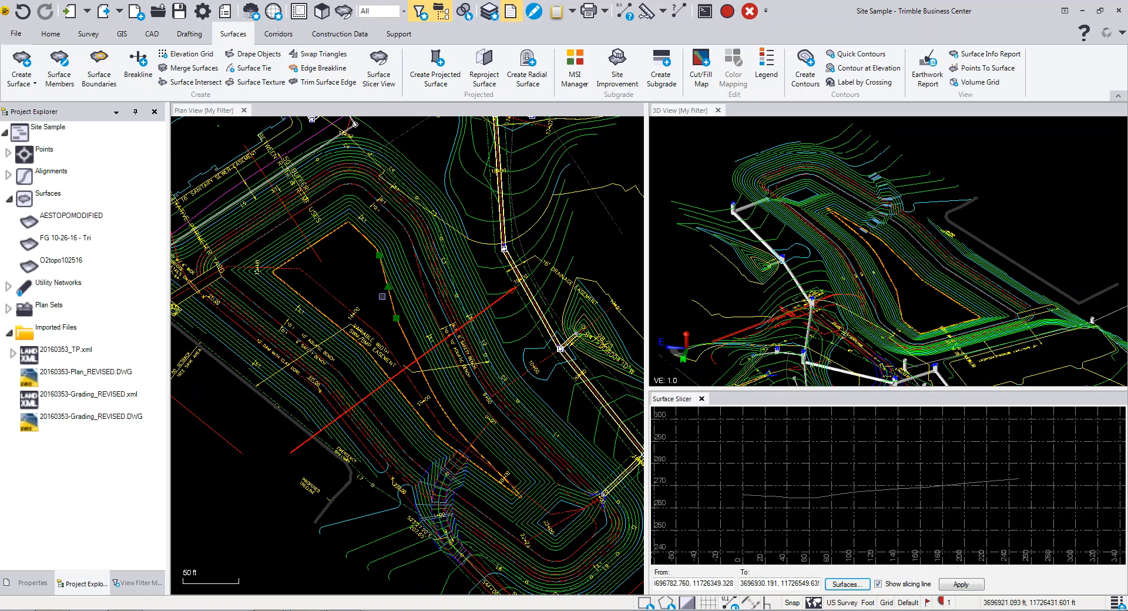
pyautogui.press('Delete')
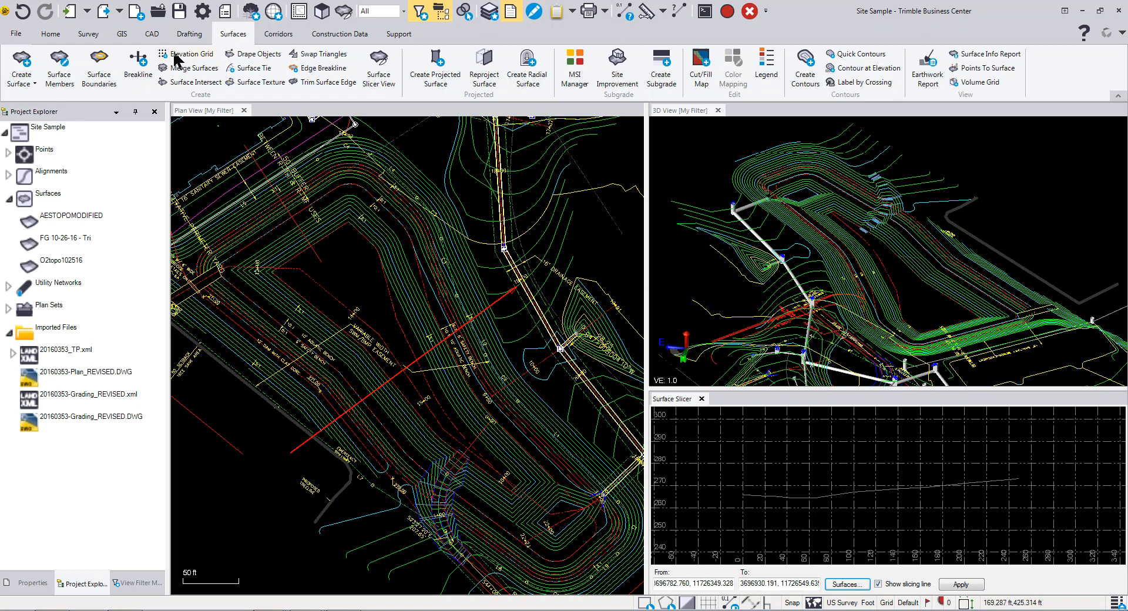
# Start creating a new surface and name it Finished Ground.
pyautogui.click(22, 61)
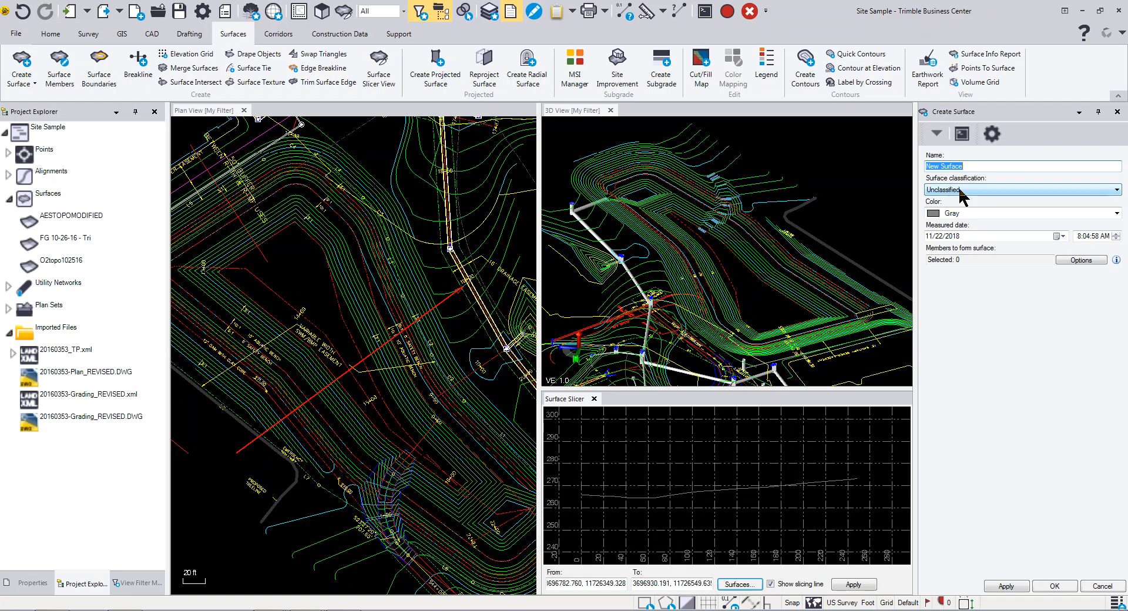
pyautogui.write('Fo')
pyautogui.write('nished G')
pyautogui.write('round')
# Classify the new surface as Design and set its color to Green.
pyautogui.click(960, 190)
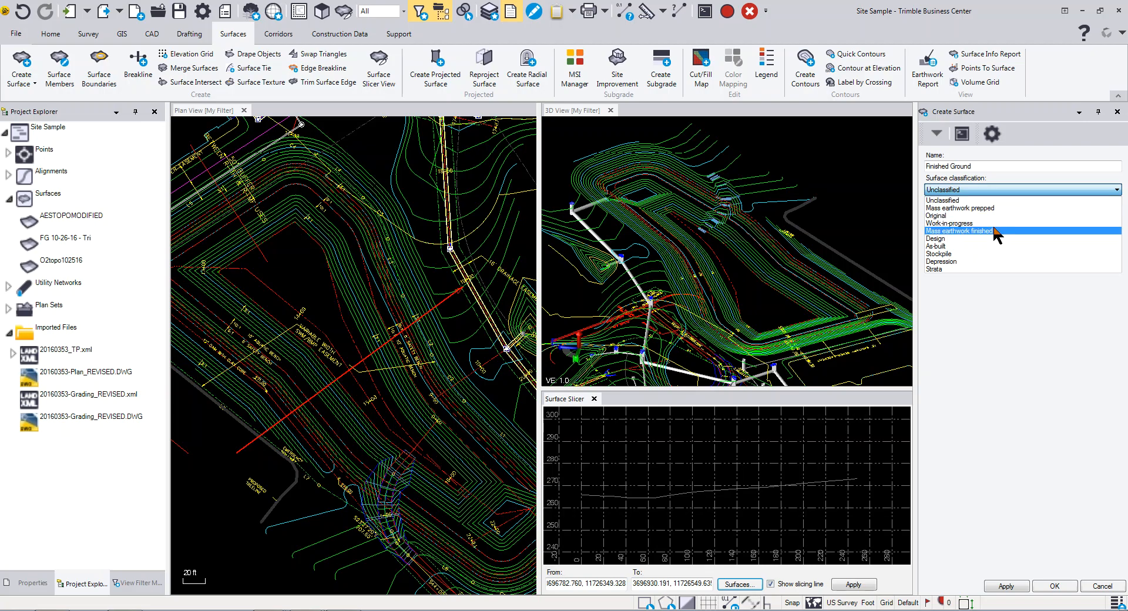
pyautogui.click(936, 239)
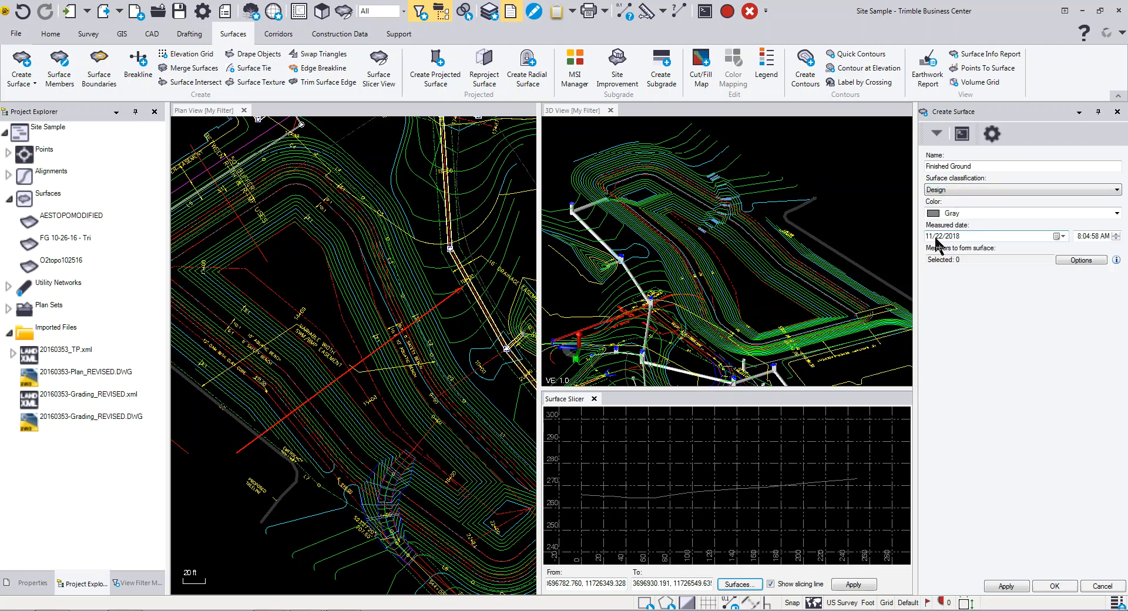
pyautogui.click(978, 214)
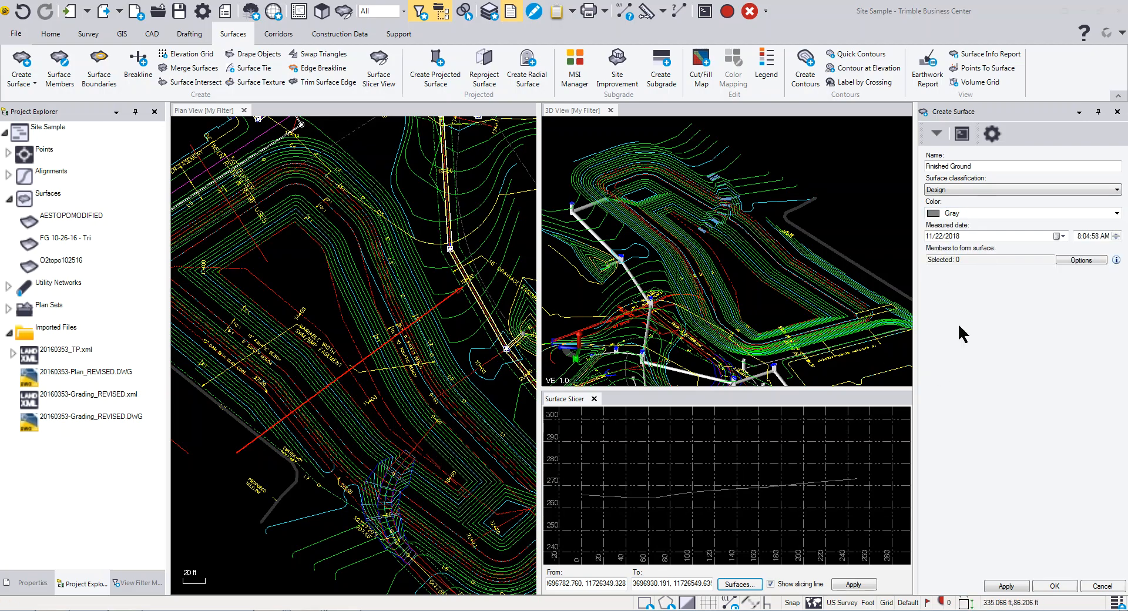
pyautogui.click(965, 214)
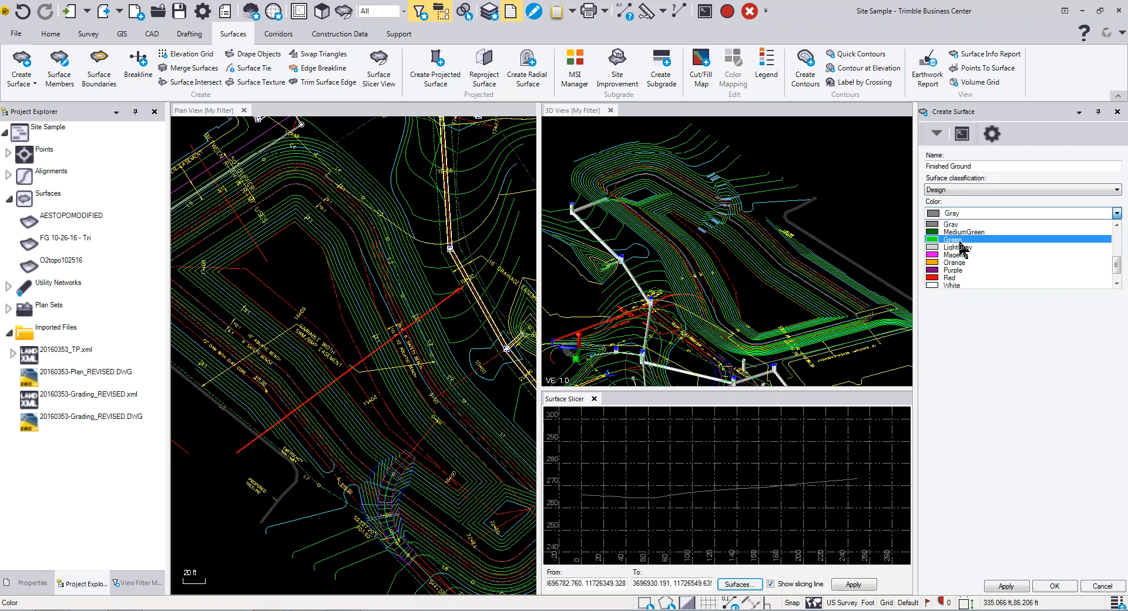
pyautogui.click(961, 239)
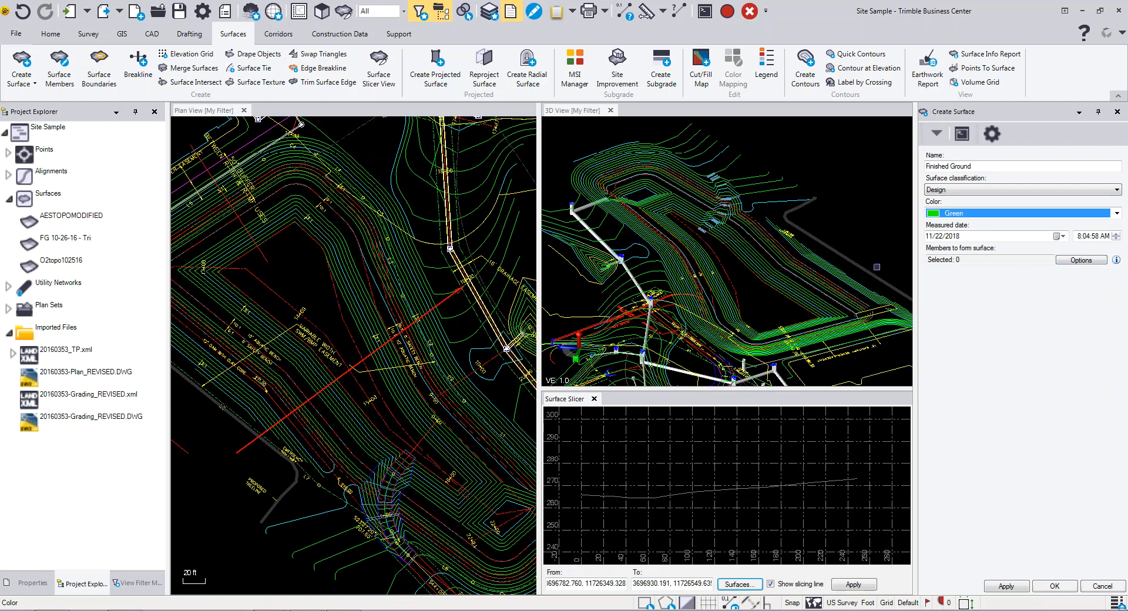
# Choose selection by layer for the surface members and make the plan view active so its layers are listed.
pyautogui.click(1079, 260)
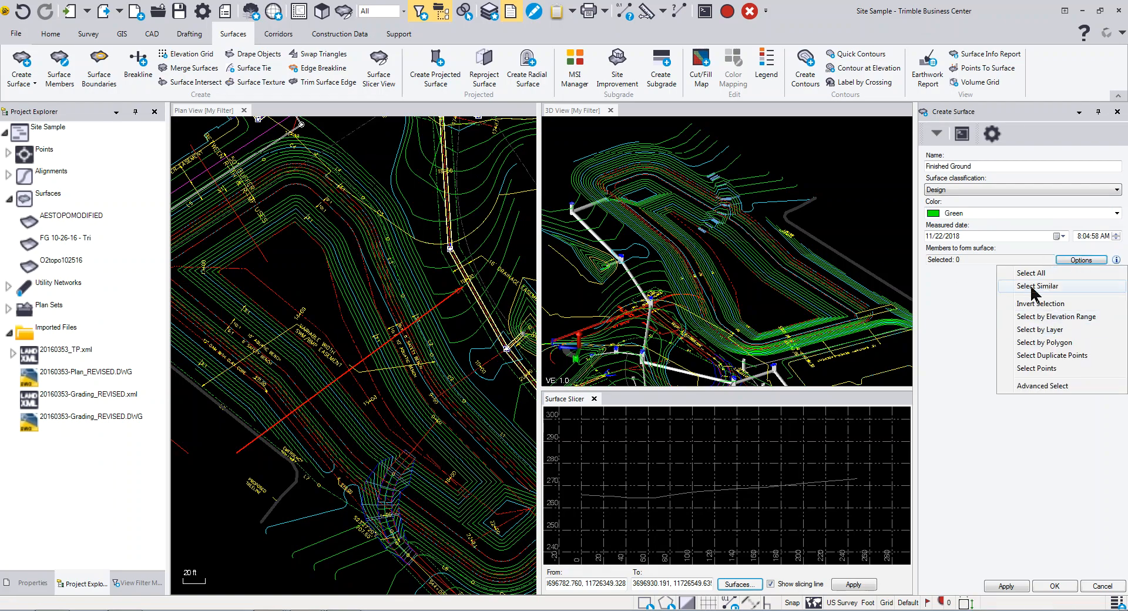
pyautogui.click(1039, 330)
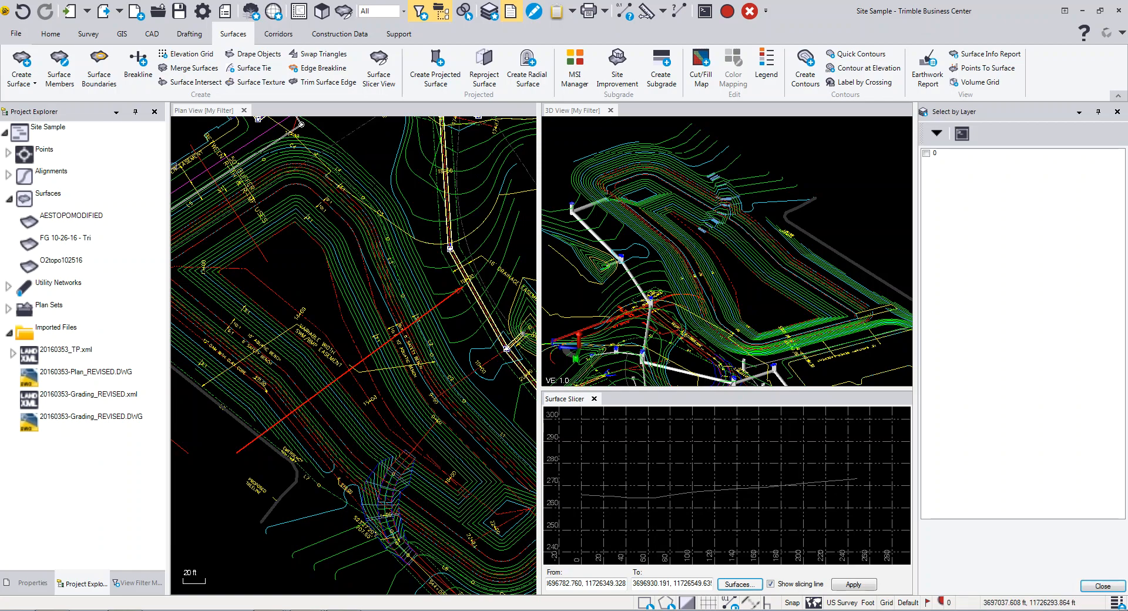
pyautogui.click(197, 115)
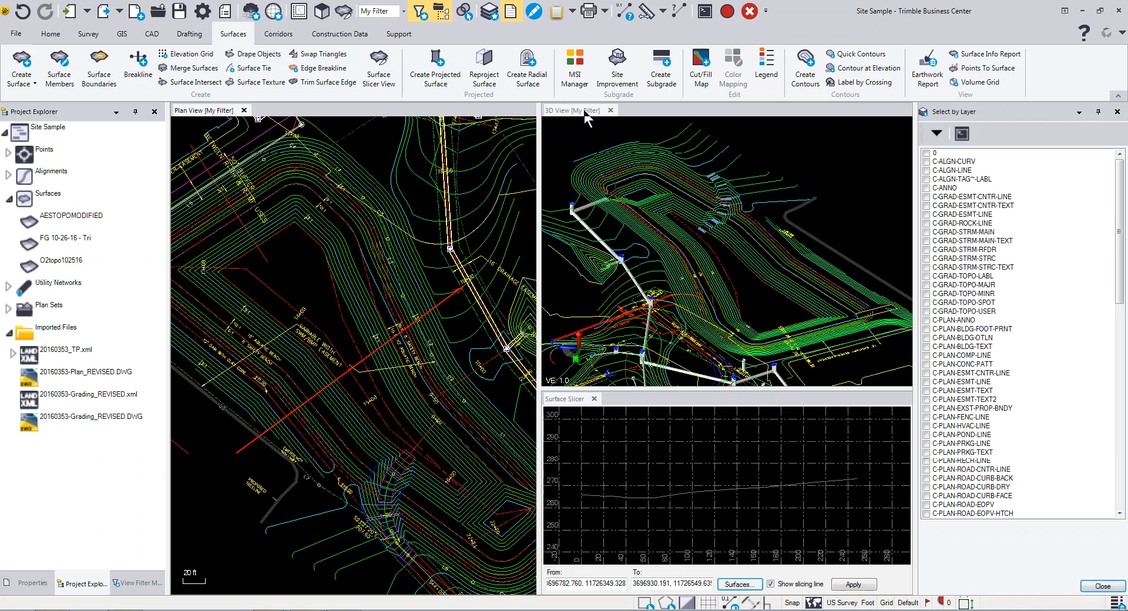
pyautogui.click(572, 401)
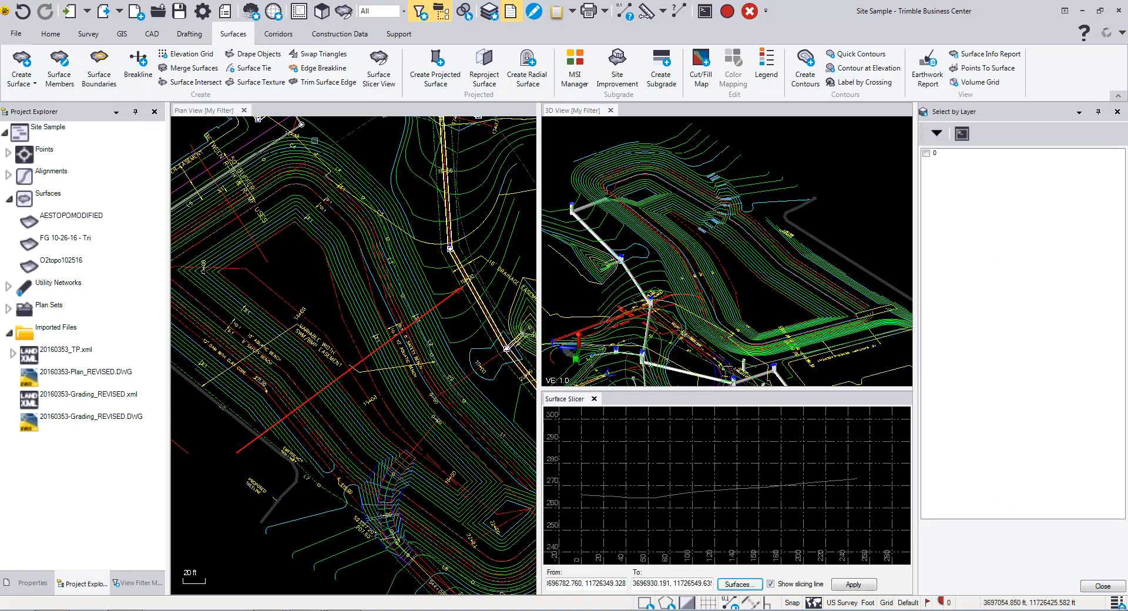
pyautogui.click(212, 111)
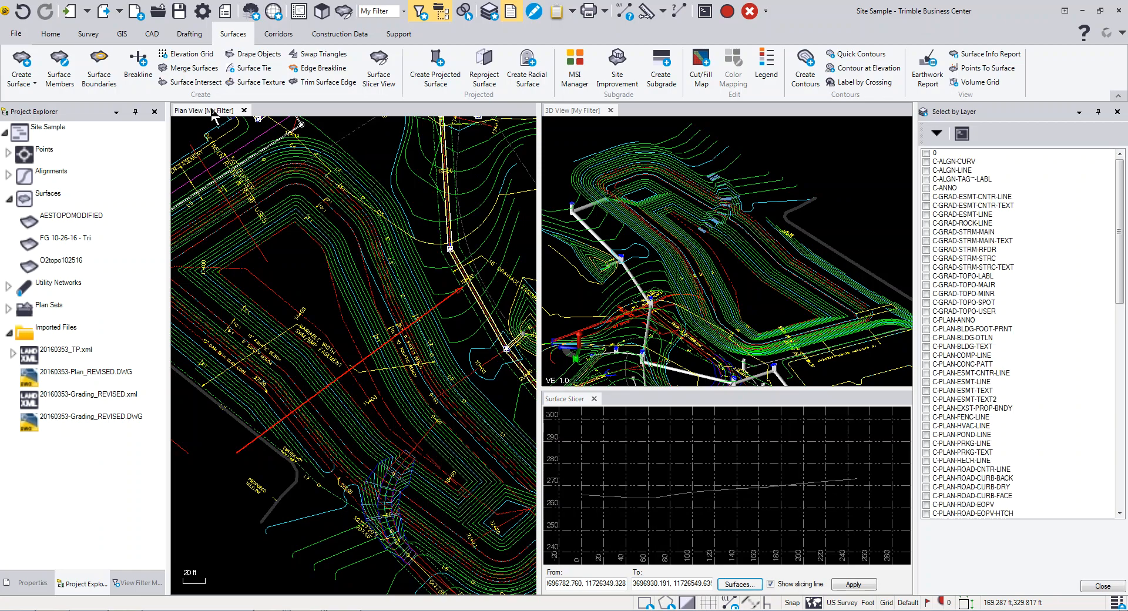
# Select all major and minor contours on layers C-GRAD-TOPO-MAJR and C-GRAD-TOPO-MINR by picking contour lines in the pond.
pyautogui.click(351, 318)
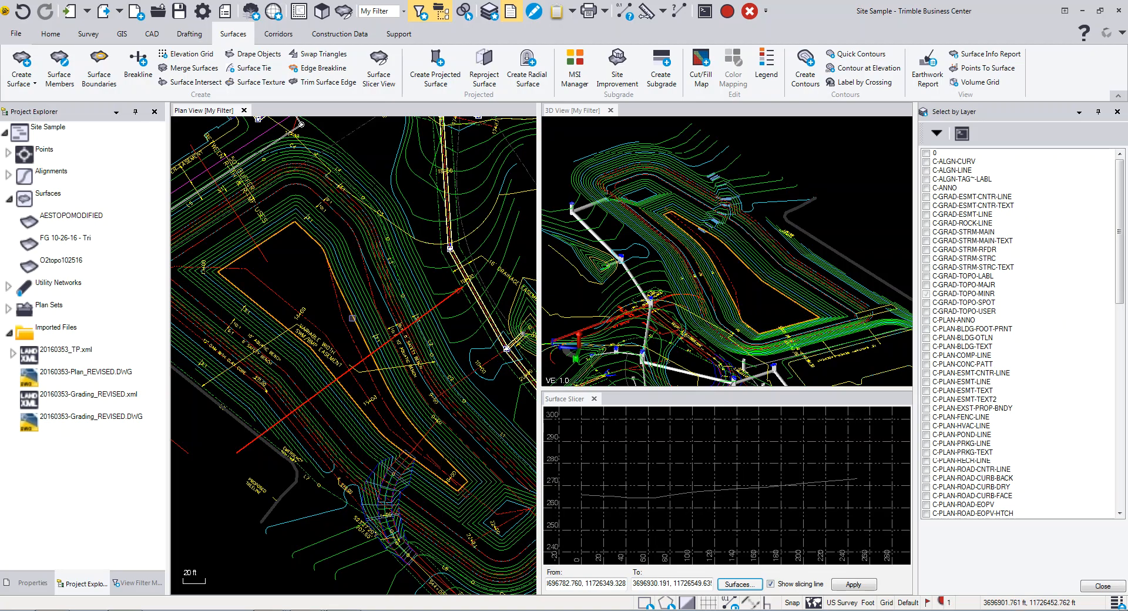
pyautogui.scroll(1, 352, 333)
pyautogui.scroll(2, 362, 307)
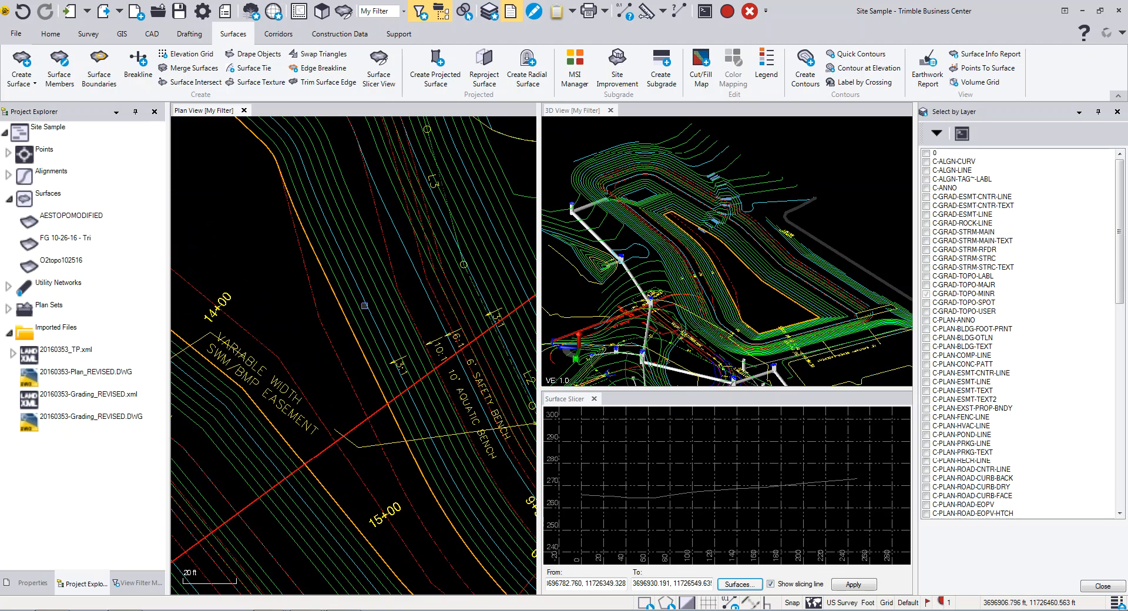
pyautogui.click(344, 271)
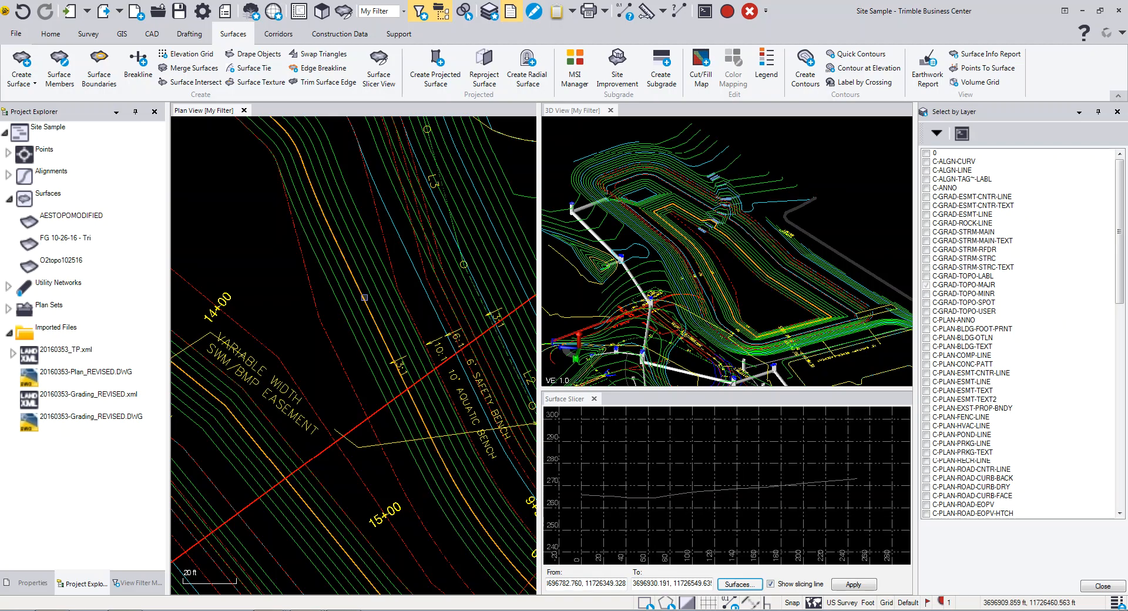
pyautogui.click(355, 300)
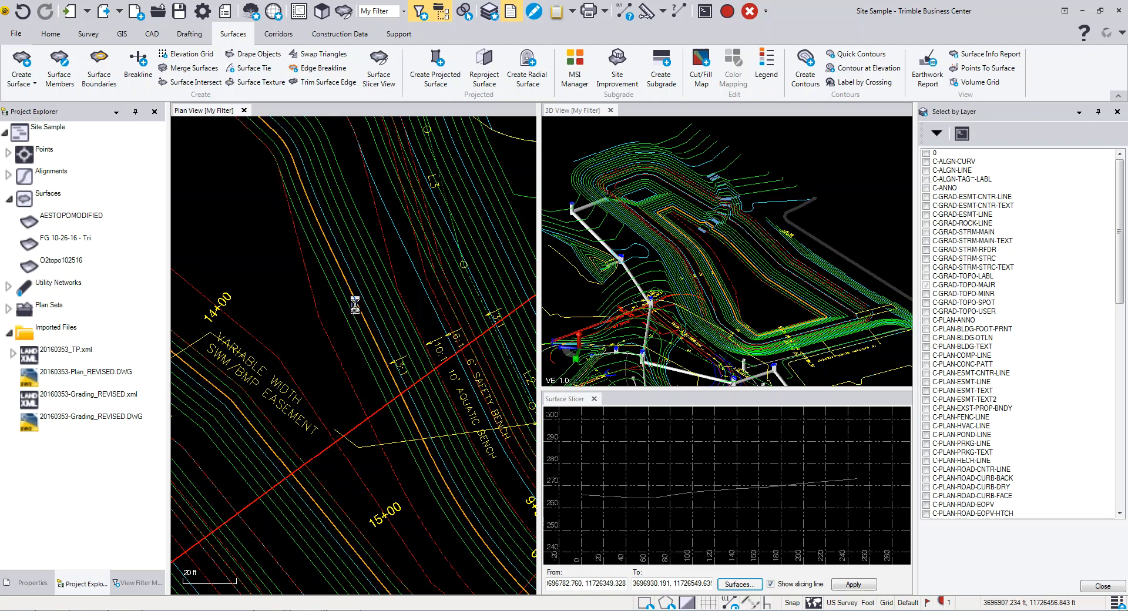
pyautogui.click(992, 153)
pyautogui.click(927, 154)
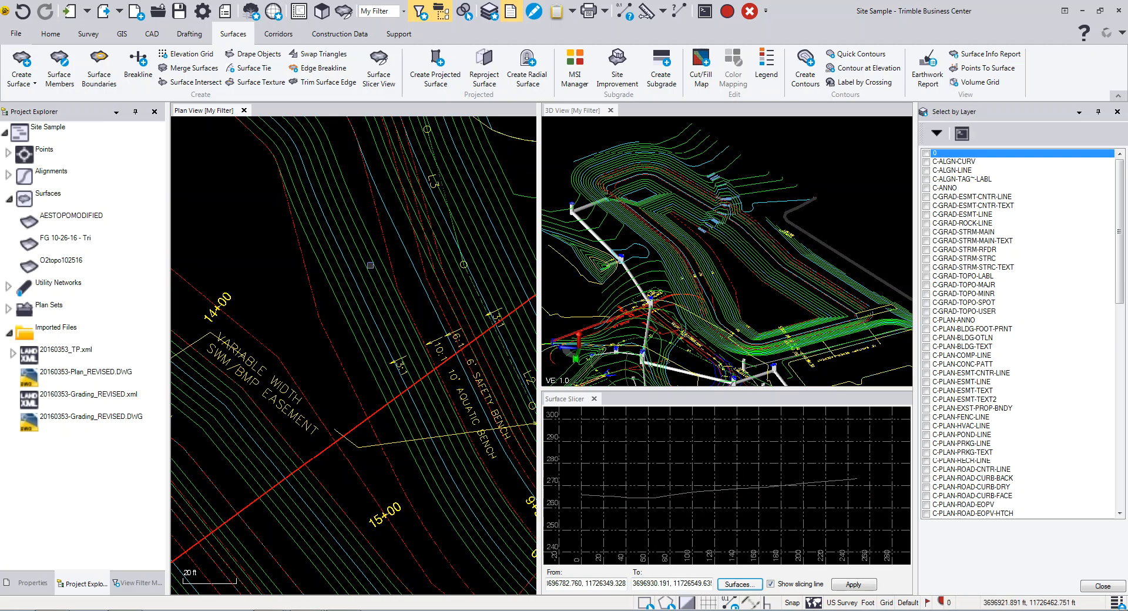
pyautogui.click(374, 262)
pyautogui.click(356, 285)
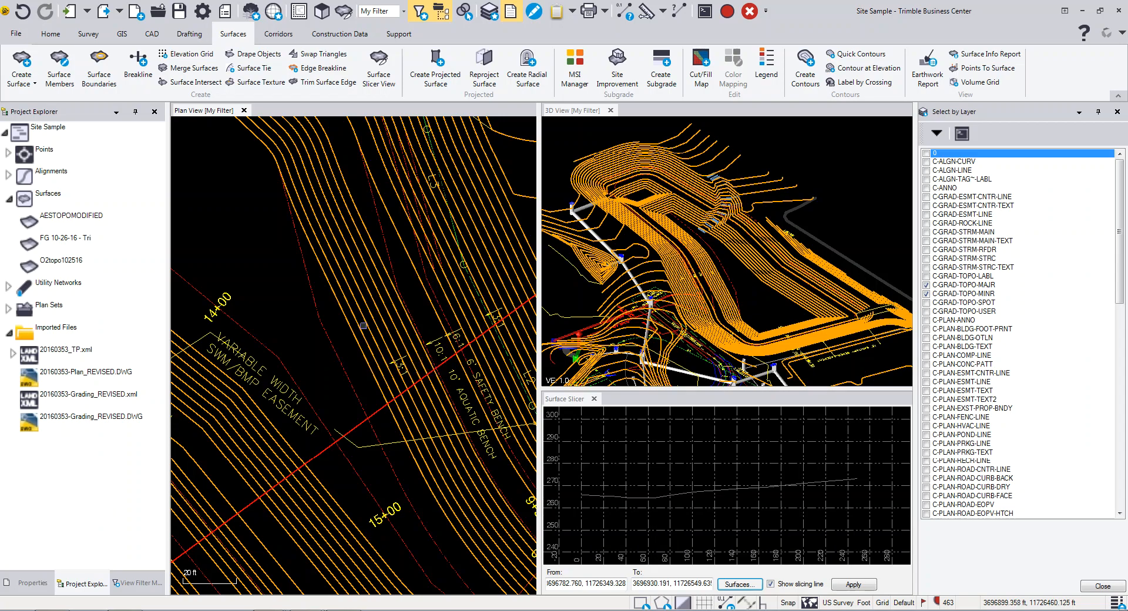
# Finish the layer selection and create the Finished Ground surface from the selected contours.
pyautogui.scroll(-2, 370, 292)
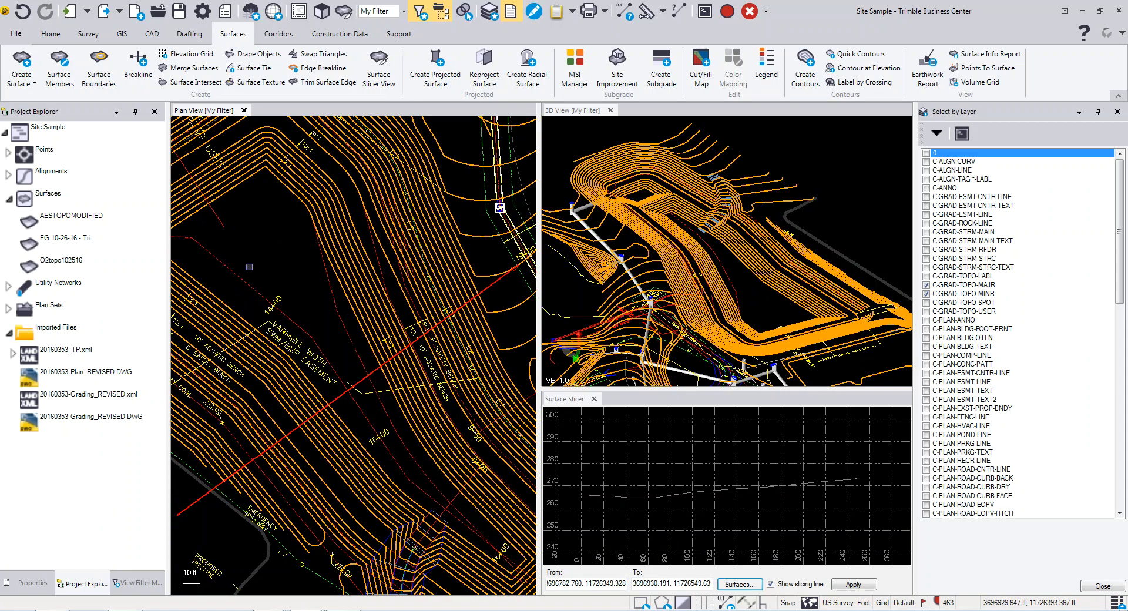
pyautogui.scroll(-1, 282, 314)
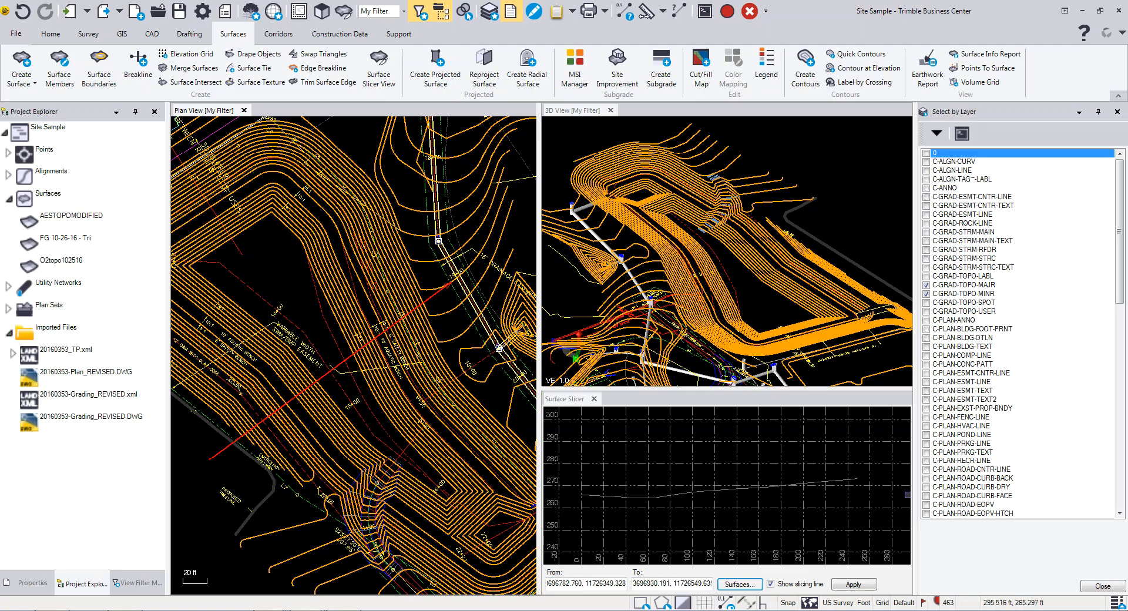
pyautogui.click(1102, 586)
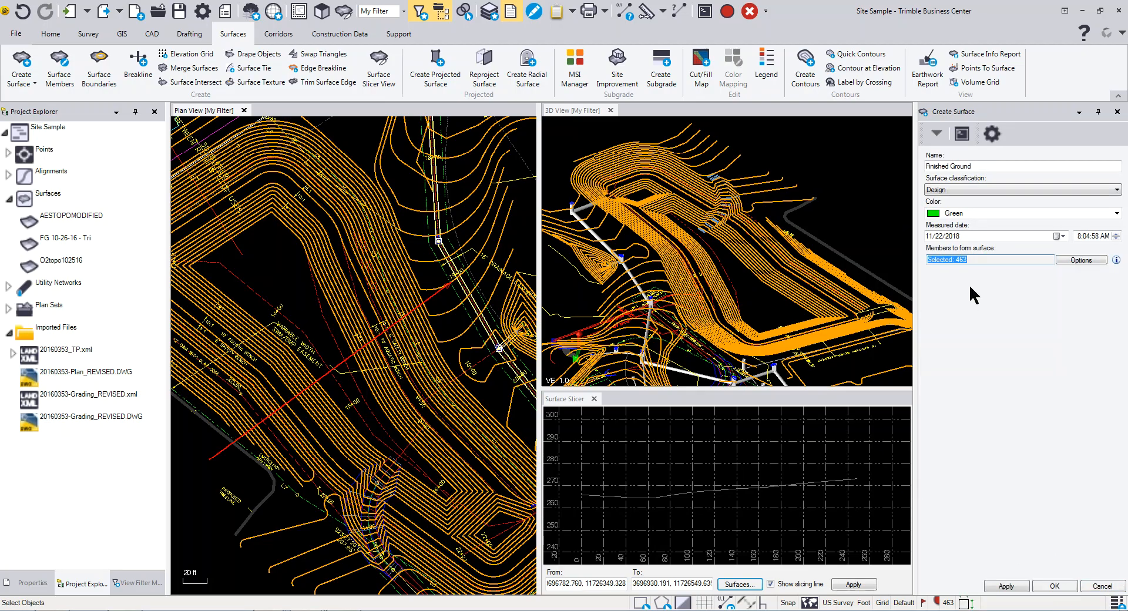
pyautogui.click(1018, 588)
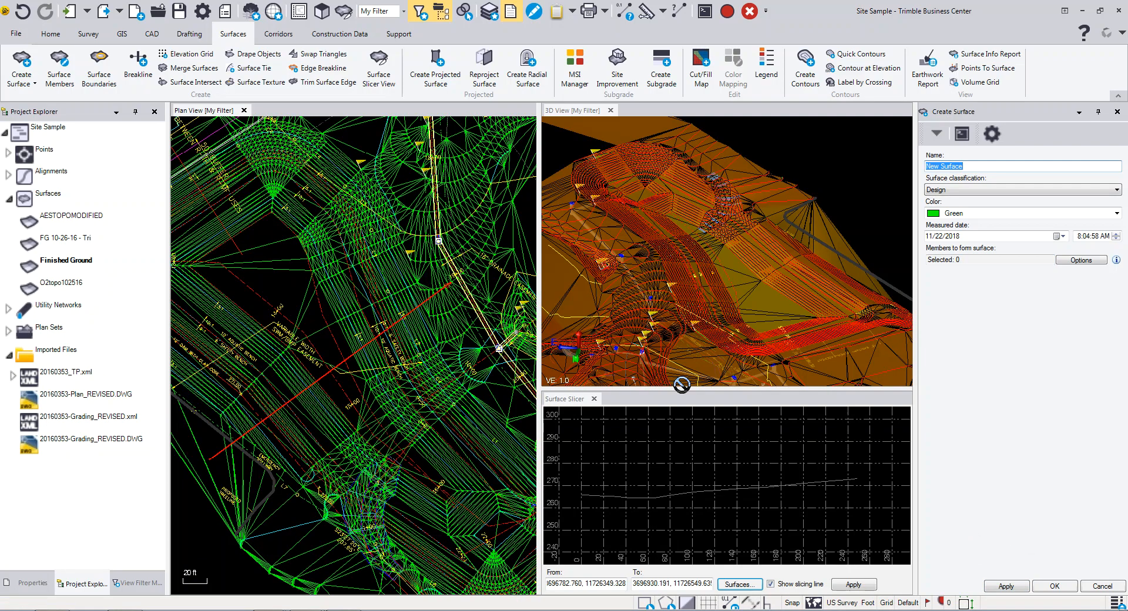
# Add the Finished Ground surface to the Surface Slicer alongside AESTOPOMODIFIED.
pyautogui.click(740, 584)
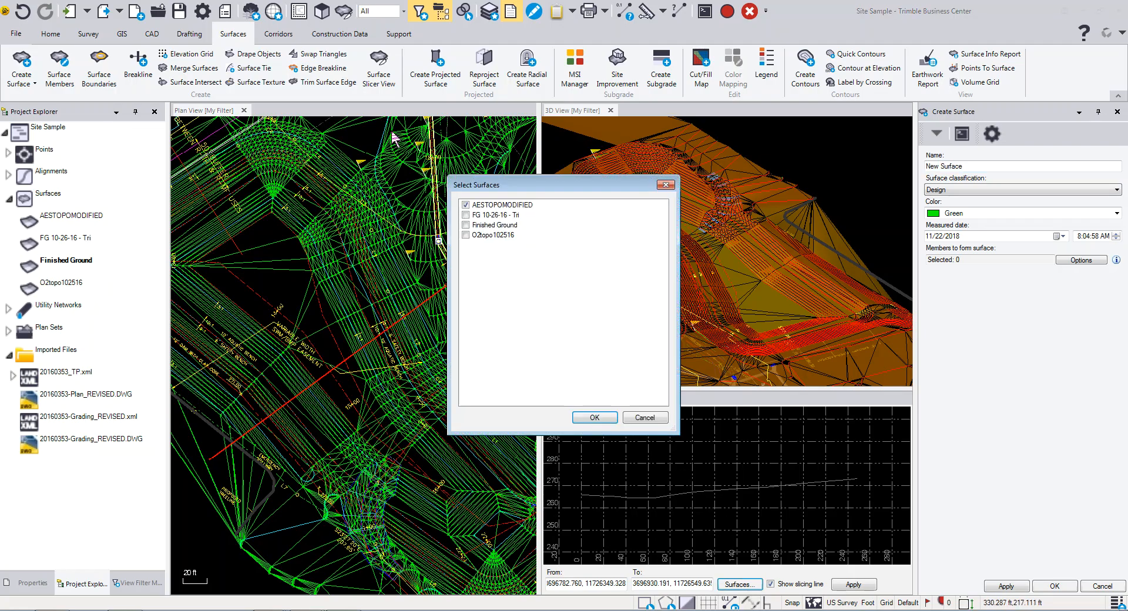
pyautogui.click(466, 225)
pyautogui.click(594, 417)
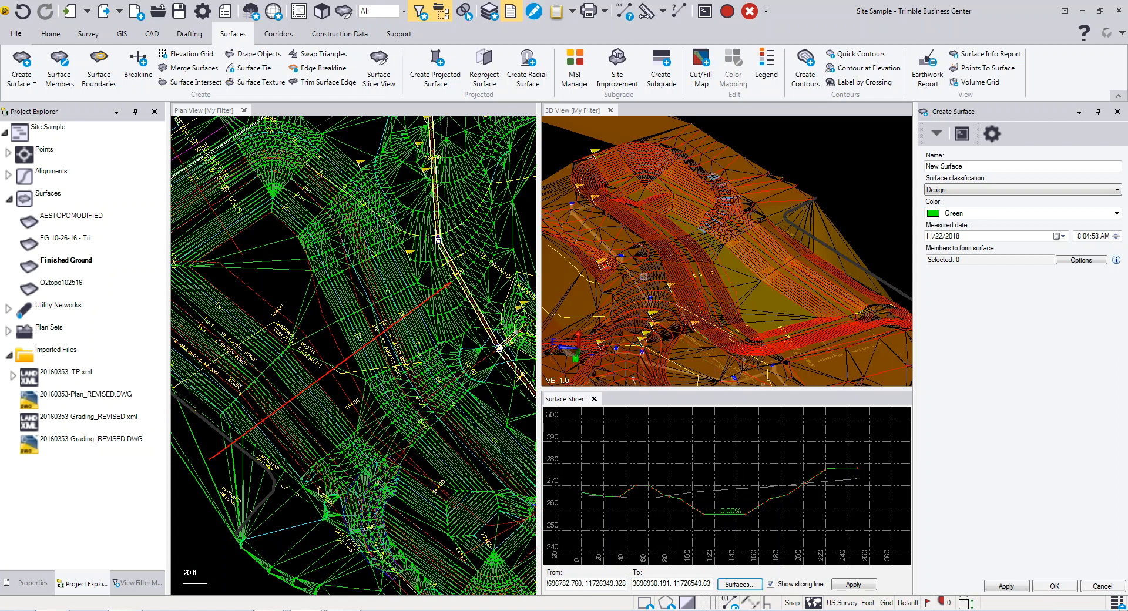
# Examine the overall extent of the surface in the 3D view and return to the pond area.
pyautogui.moveTo(738, 295)
pyautogui.mouseDown(button='middle')
pyautogui.moveTo(751, 282)
pyautogui.moveTo(744, 309)
pyautogui.mouseUp(button='middle')
pyautogui.scroll(-5, 743, 308)
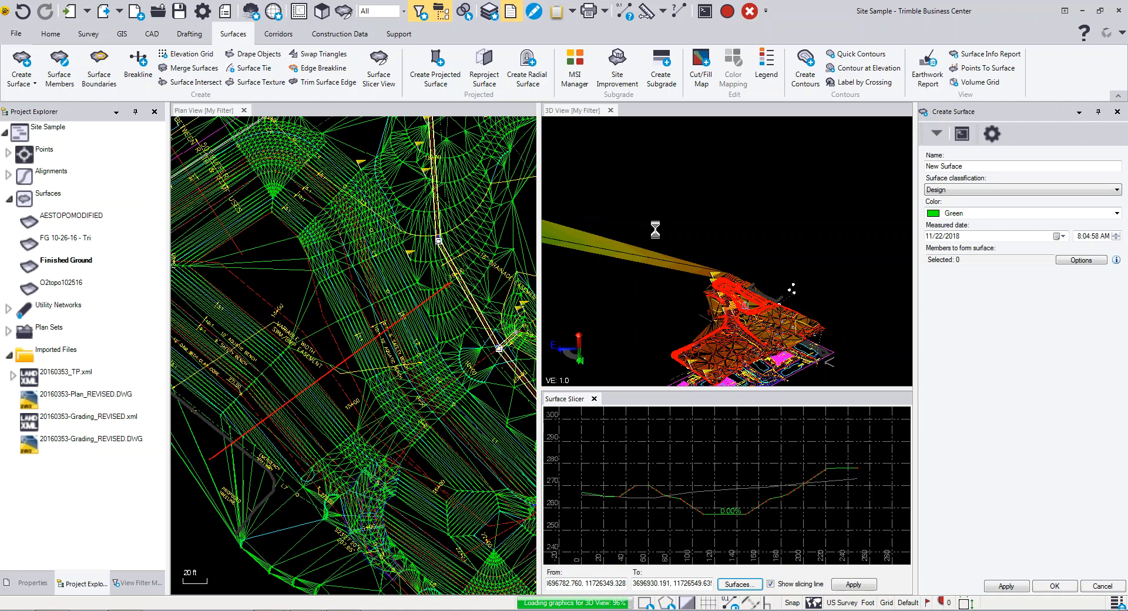
pyautogui.scroll(-4, 702, 276)
pyautogui.scroll(-2, 720, 286)
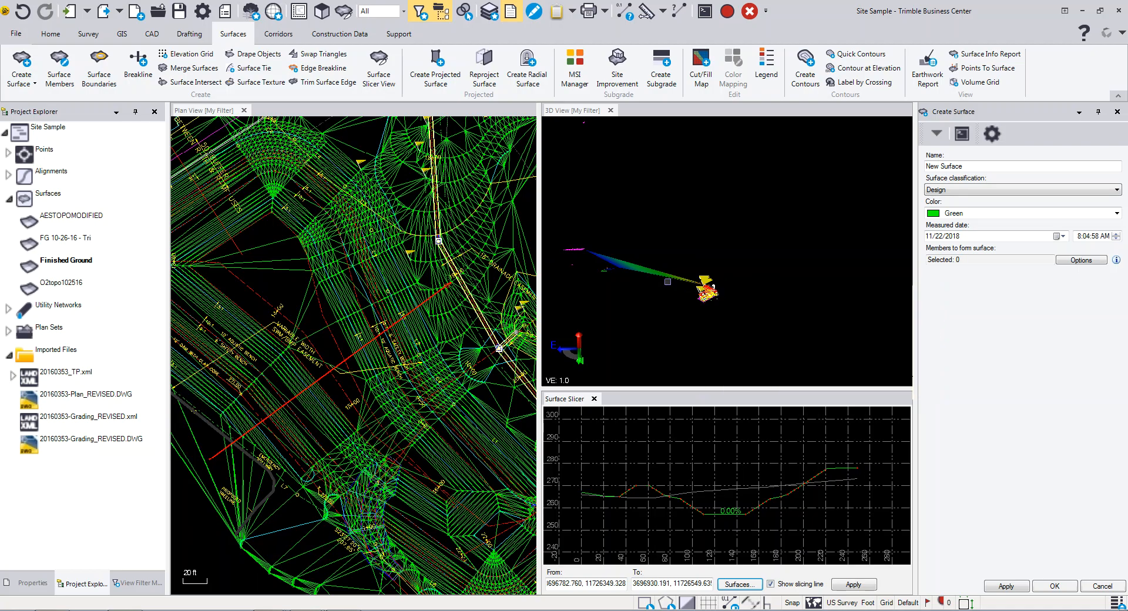
pyautogui.scroll(5, 712, 291)
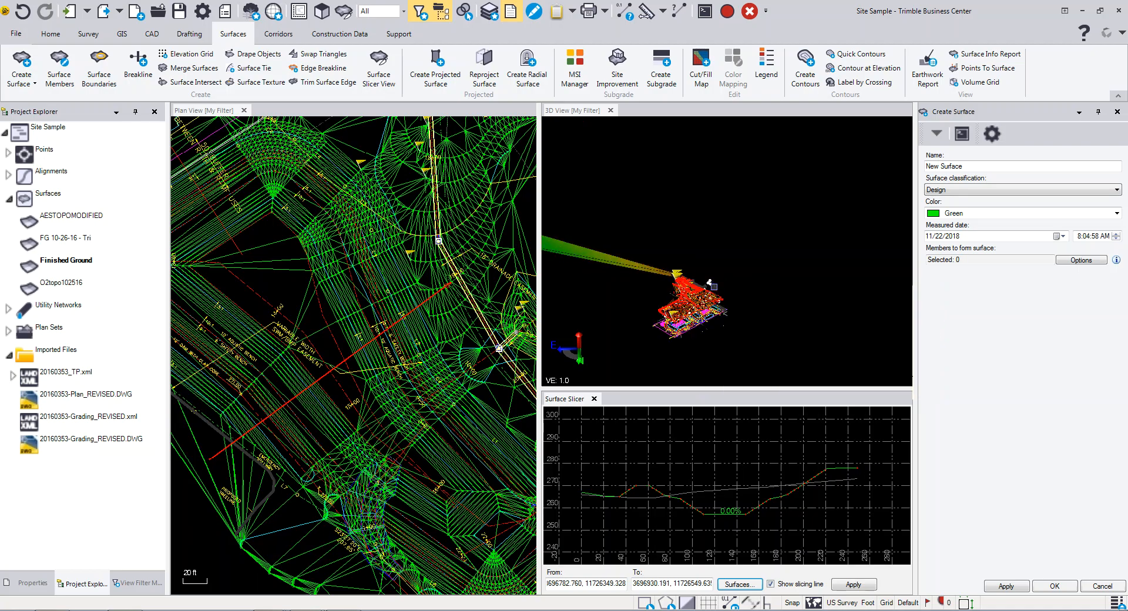
pyautogui.moveTo(646, 247); pyautogui.dragTo(732, 294, button='middle')
pyautogui.moveTo(733, 294); pyautogui.dragTo(717, 290, button='right')
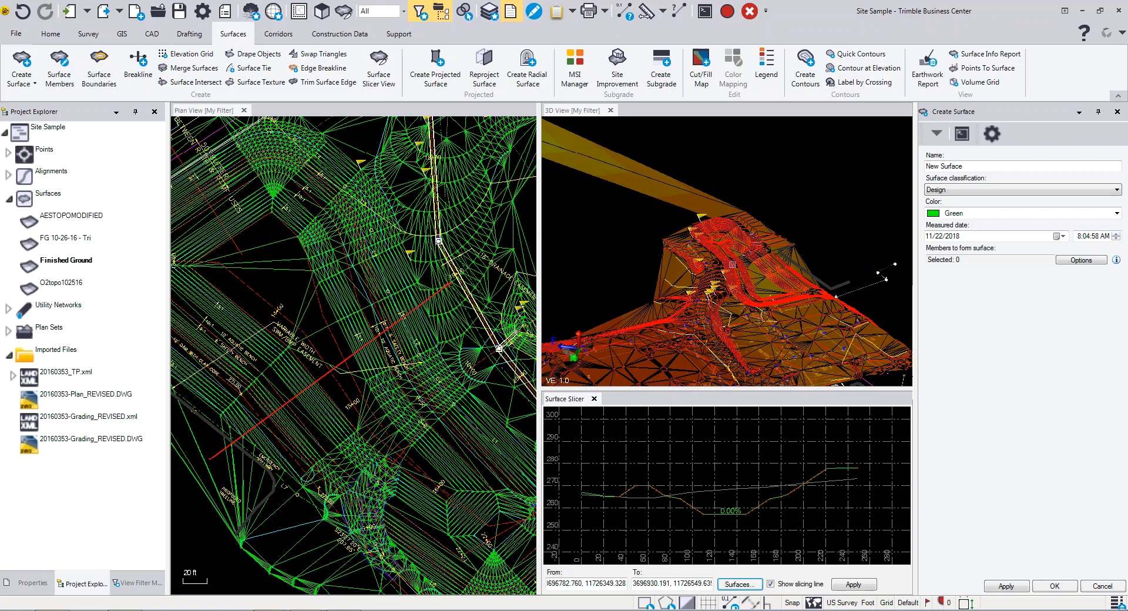
pyautogui.moveTo(733, 265); pyautogui.dragTo(693, 290, button='middle')
pyautogui.scroll(3, 692, 290)
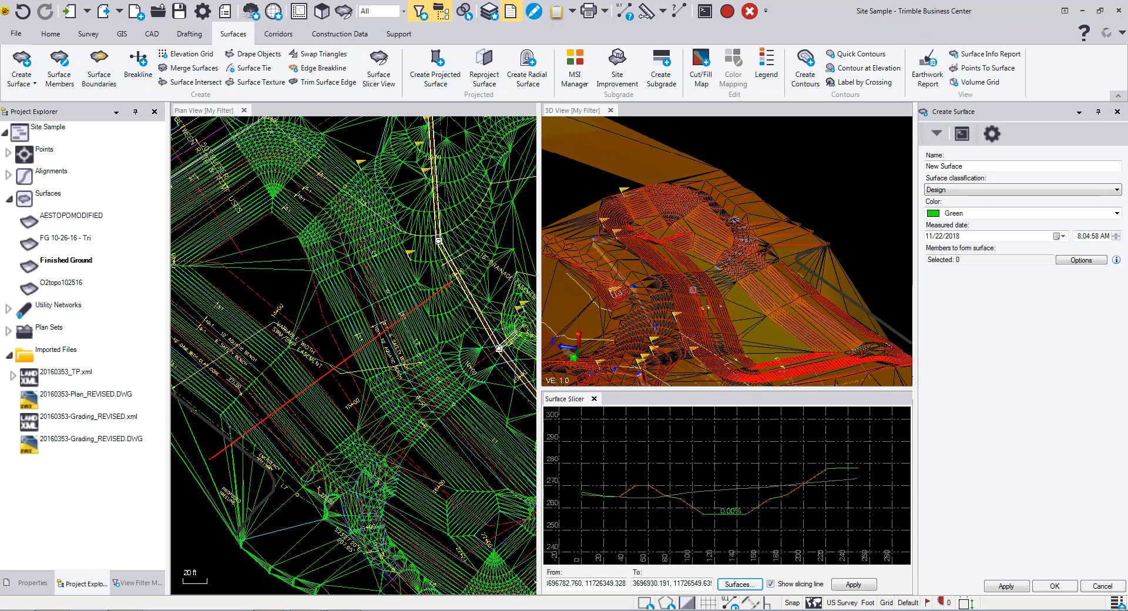